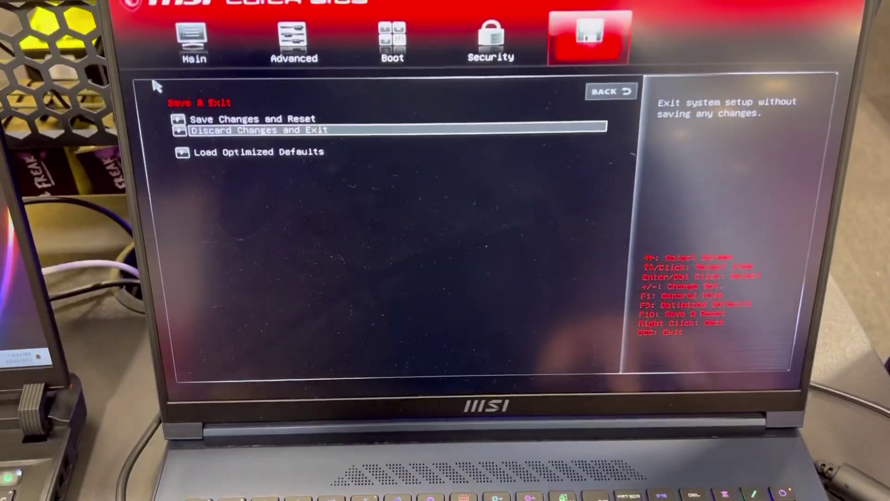
Step: Choose Discard Changes and Exit to bring up the quit-without-saving confirmation
key("Return")
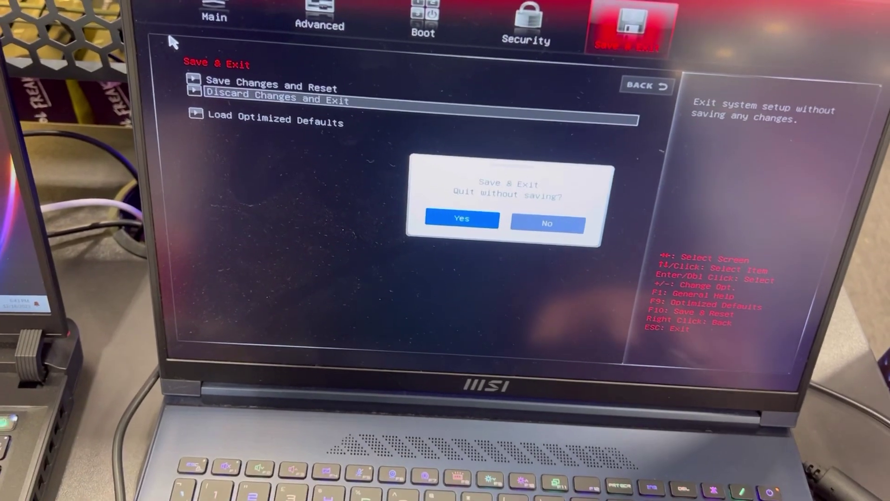